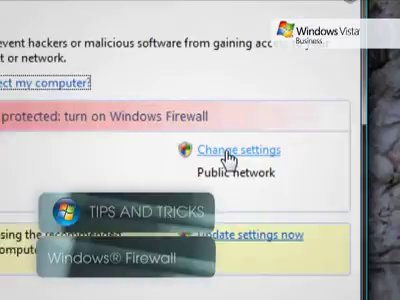
Step: Turn Windows Firewall on (recommended) in its settings and show the Exceptions list
click(297, 150)
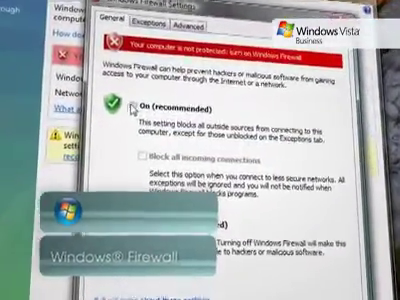
click(132, 107)
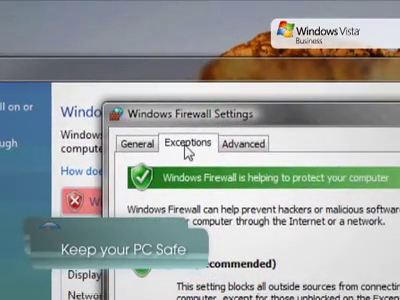
click(186, 146)
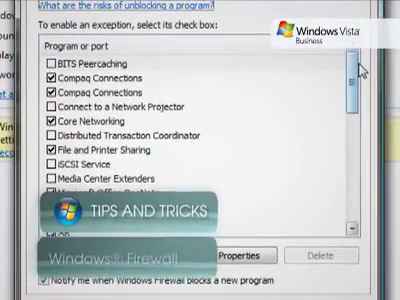
drag(355, 80, 355, 88)
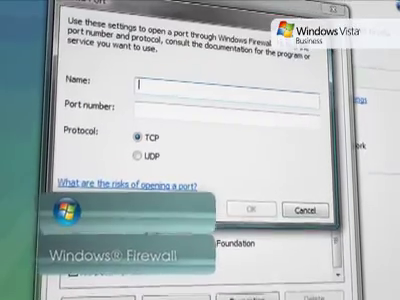
text(Windows)
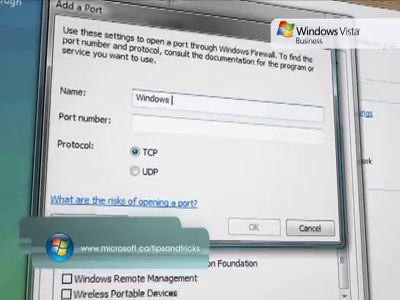
text( Media Playe)
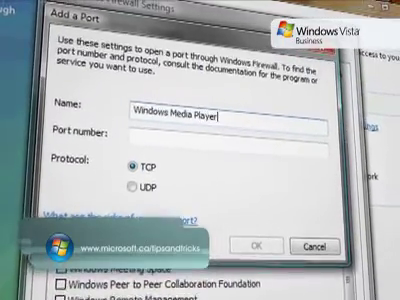
text(r)
Step: Move from the 'Windows Media Player' name to the Port field in Add a Port
key(Tab)
text(2116)
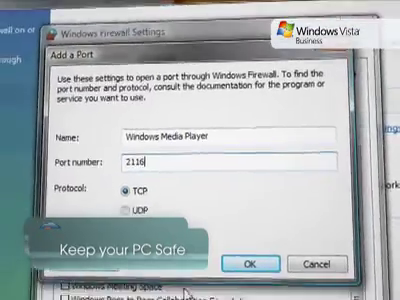